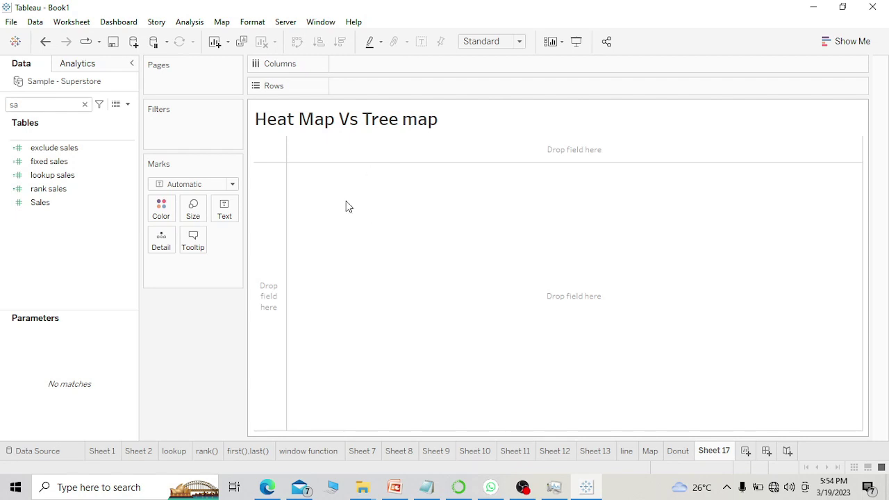
# Find the Segment field in the data source and place it on Columns
pyautogui.click(84, 105)
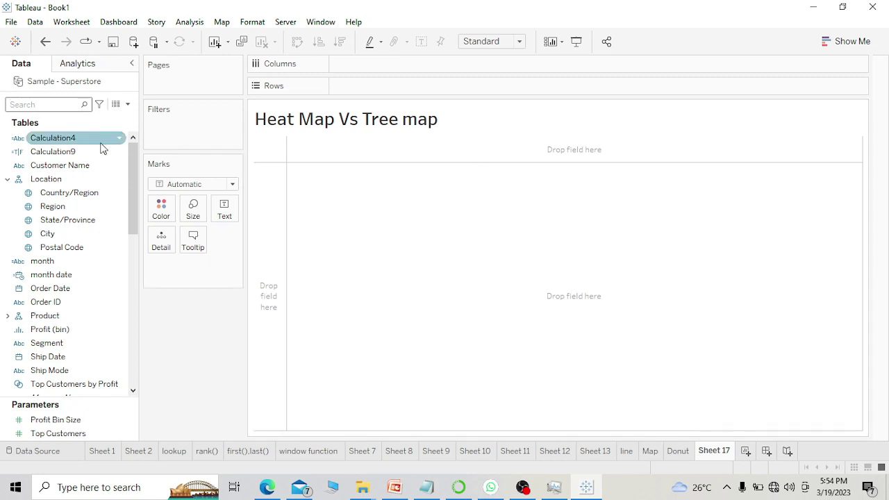
pyautogui.click(57, 105)
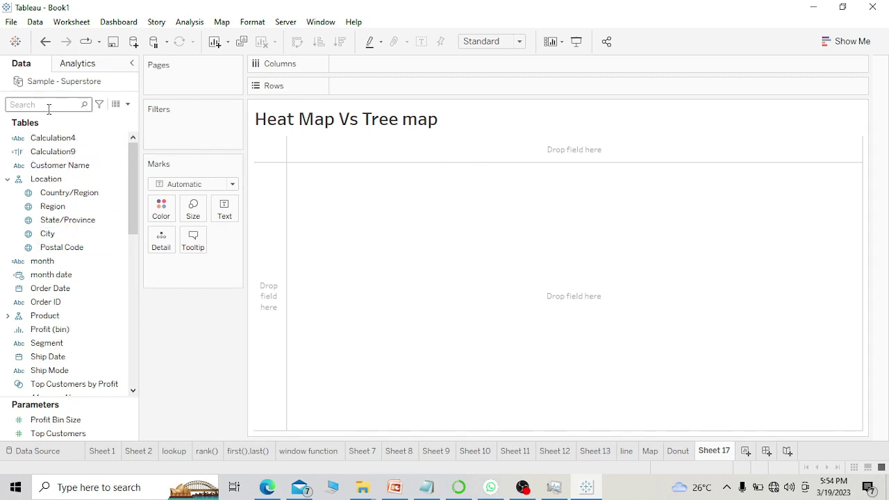
pyautogui.write('se')
pyautogui.moveTo(67, 144); pyautogui.dragTo(383, 74)
# Find the Sub-Category field and place it on Rows
pyautogui.click(85, 104)
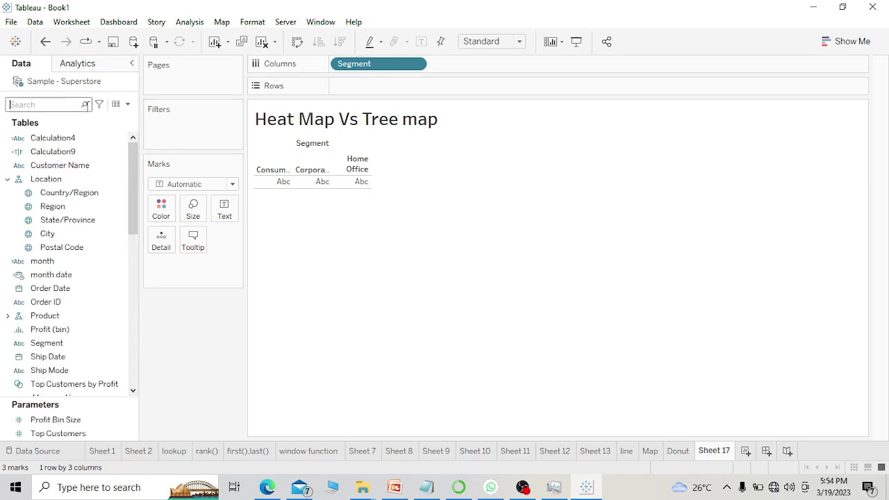
pyautogui.write('su')
pyautogui.click(89, 154)
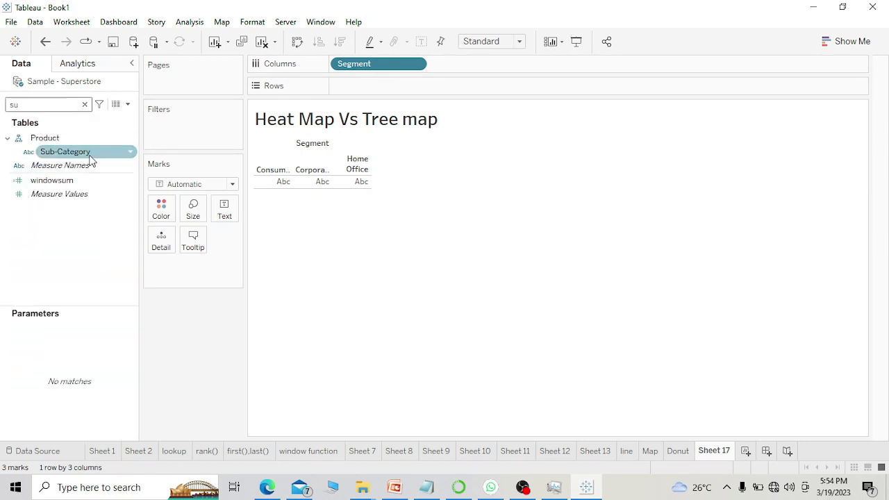
pyautogui.moveTo(90, 154); pyautogui.dragTo(371, 84)
pyautogui.rightClick(361, 88)
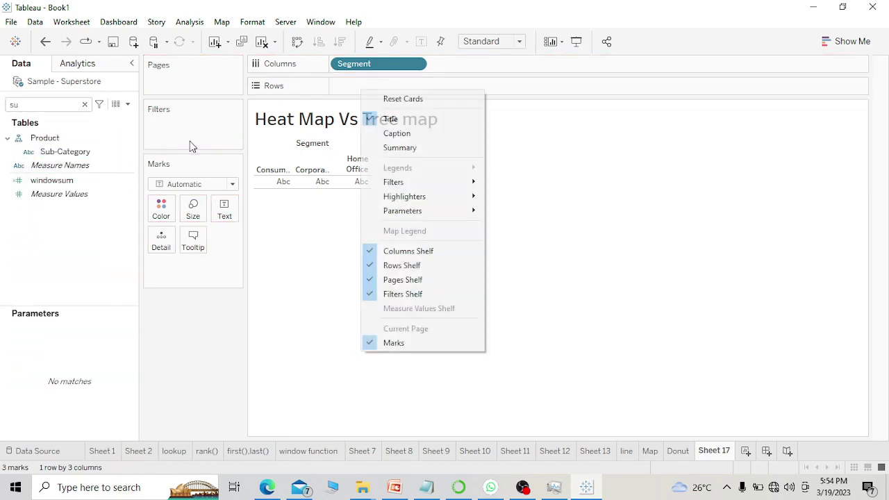
pyautogui.click(75, 155)
pyautogui.moveTo(74, 155); pyautogui.dragTo(381, 89)
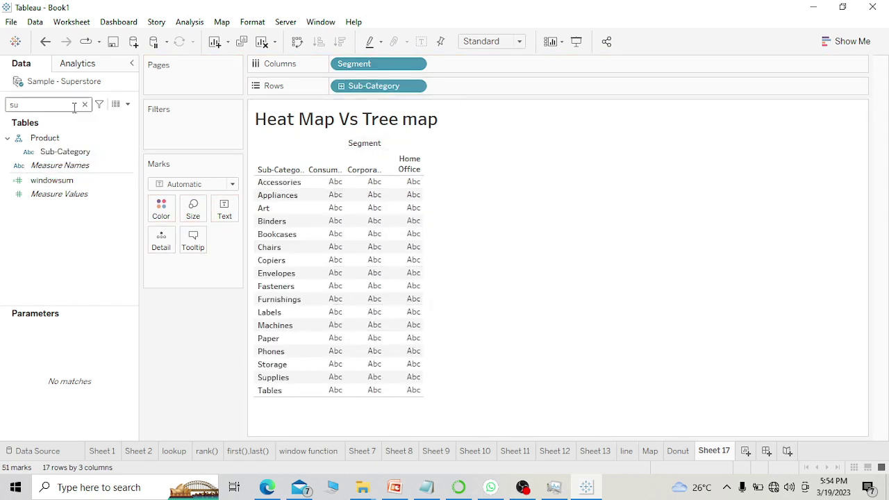
# Find the Sales measure and assign it to the color of the marks
pyautogui.press('BackSpace')
pyautogui.write('a')
pyautogui.click(57, 204)
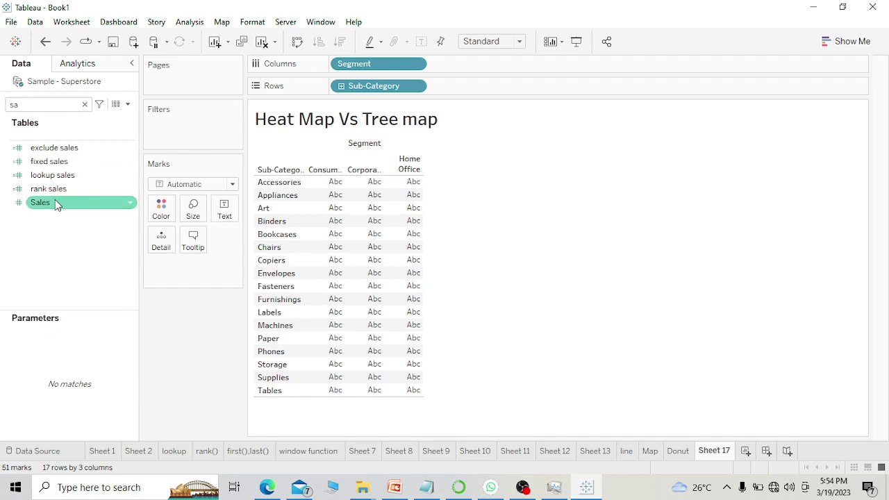
pyautogui.moveTo(56, 200); pyautogui.dragTo(156, 215)
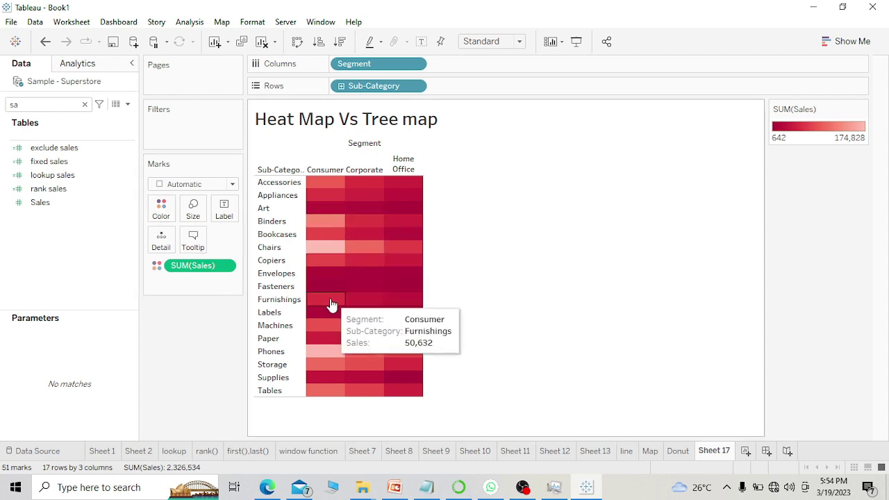
pyautogui.moveTo(188, 270); pyautogui.dragTo(225, 221)
pyautogui.moveTo(208, 271); pyautogui.dragTo(164, 212)
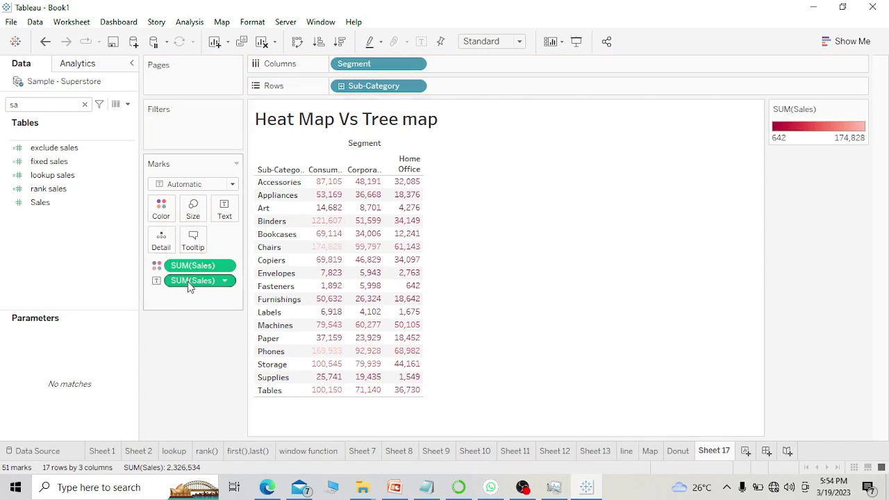
pyautogui.moveTo(188, 281); pyautogui.dragTo(193, 361)
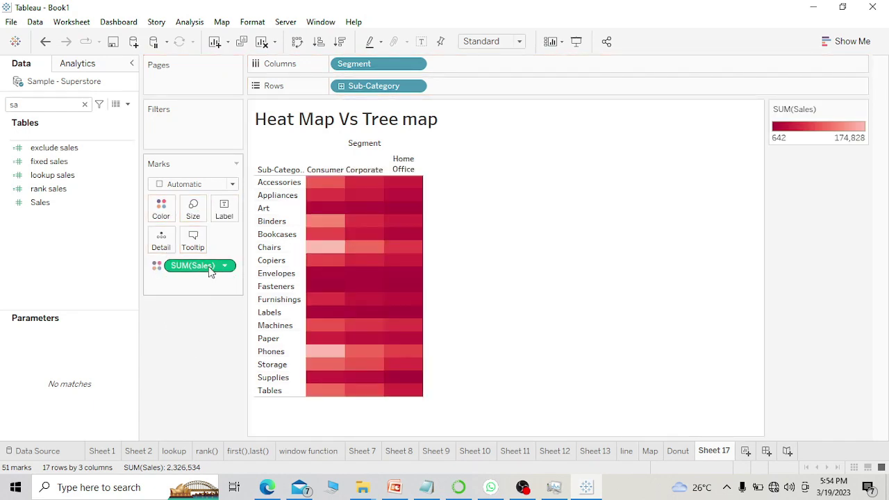
# Add SUM(Sales) as a text label while keeping it on color, and set the mark type to Square
pyautogui.moveTo(211, 272); pyautogui.dragTo(224, 210)
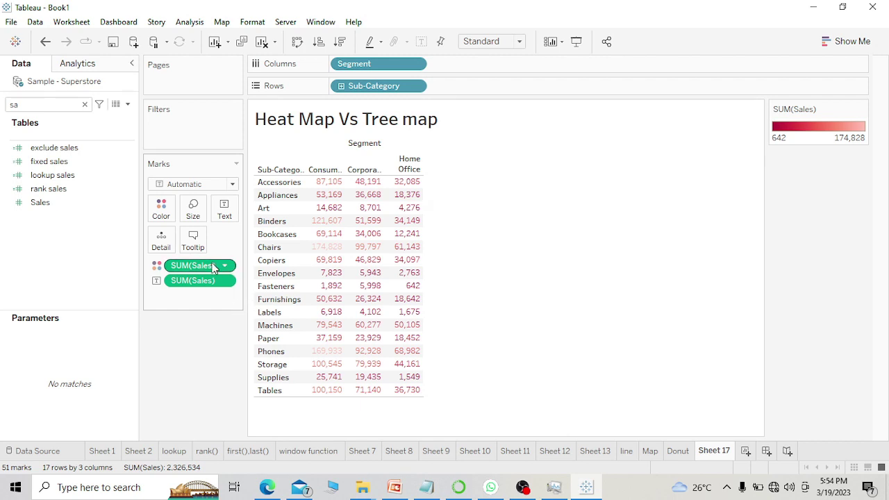
pyautogui.click(203, 185)
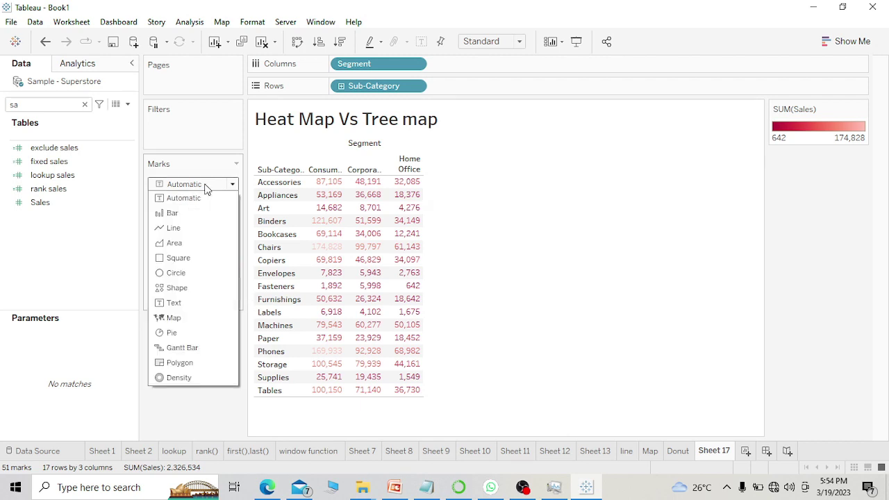
pyautogui.press('Escape')
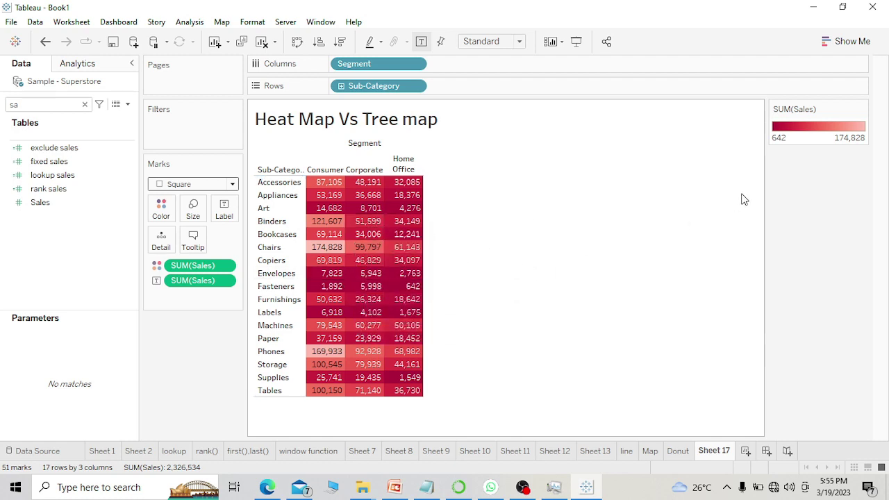
pyautogui.click(861, 109)
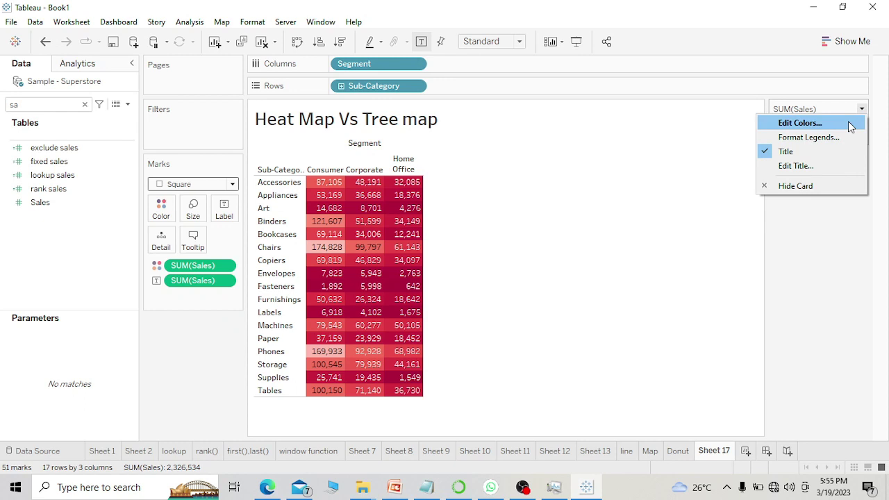
pyautogui.click(837, 294)
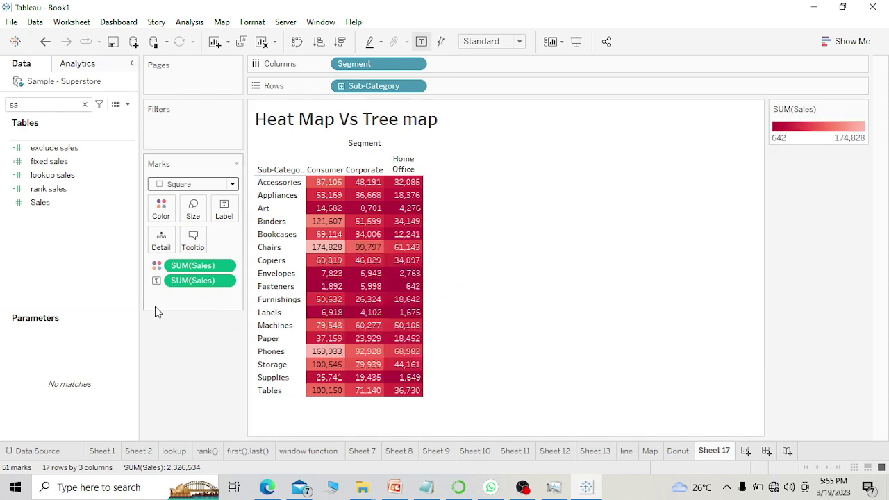
pyautogui.moveTo(358, 262)
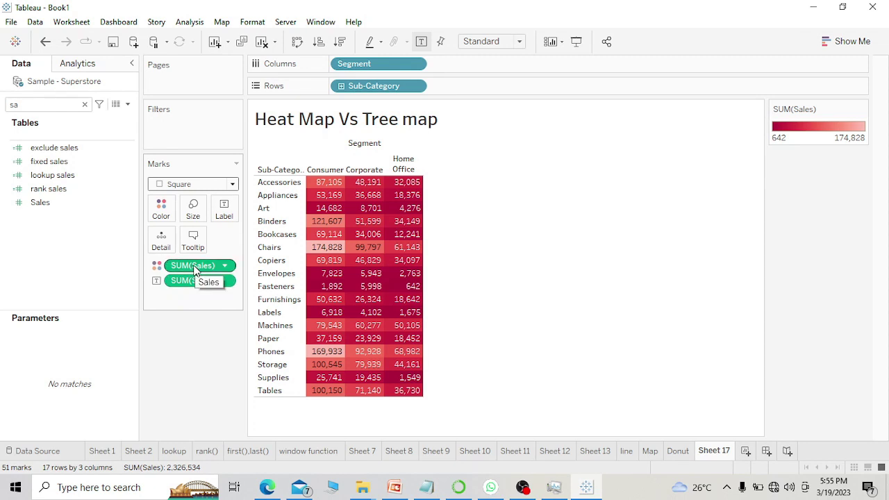
# Try coloring the heat map squares by Profit instead of Sales
pyautogui.click(86, 105)
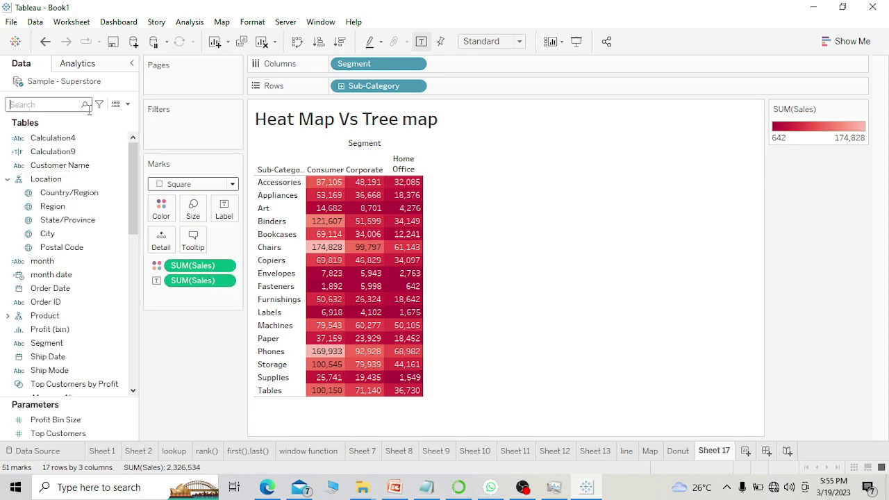
pyautogui.write('pro')
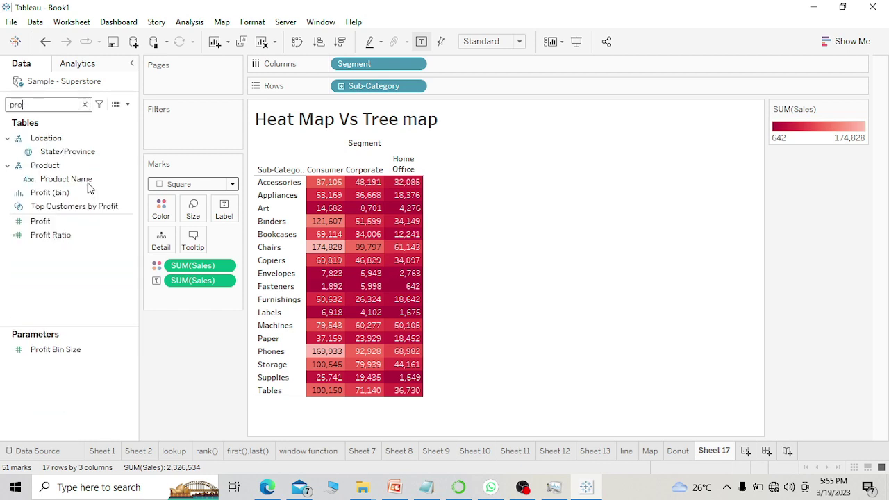
pyautogui.moveTo(80, 238); pyautogui.dragTo(161, 209)
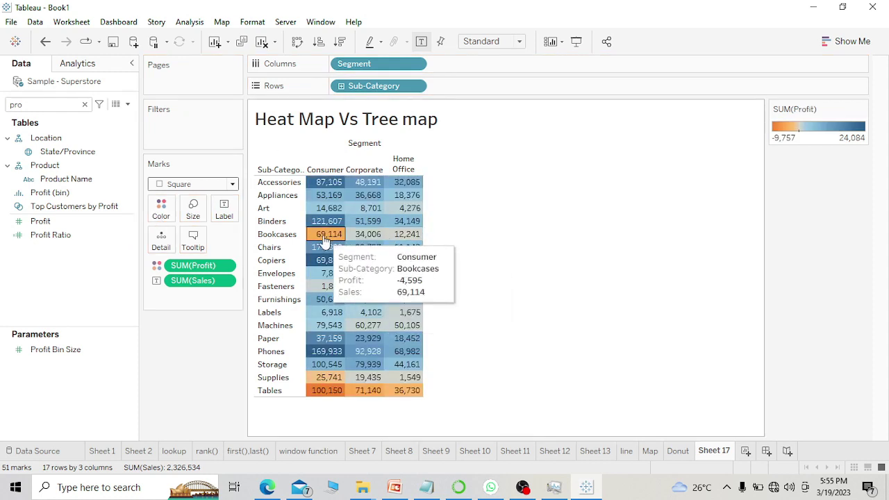
pyautogui.hotkey('ctrl', 'z')
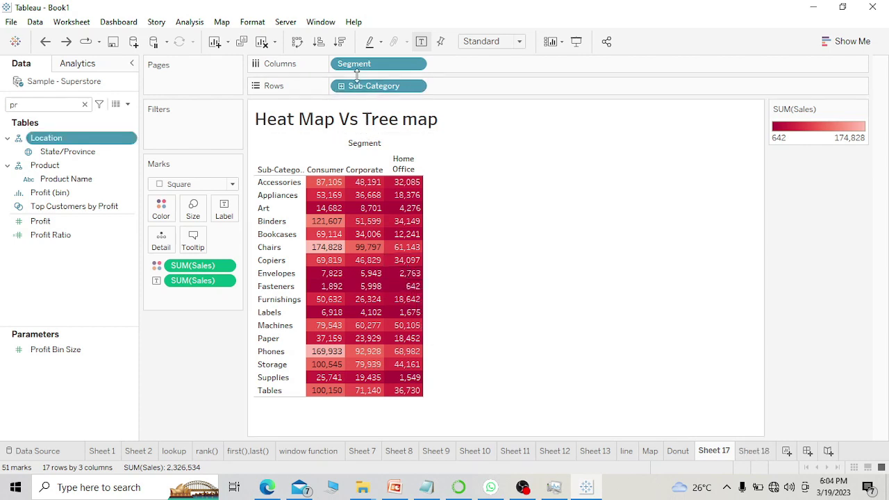
# Remove Segment from Columns in the heat map and add it back
pyautogui.moveTo(371, 67); pyautogui.dragTo(182, 380)
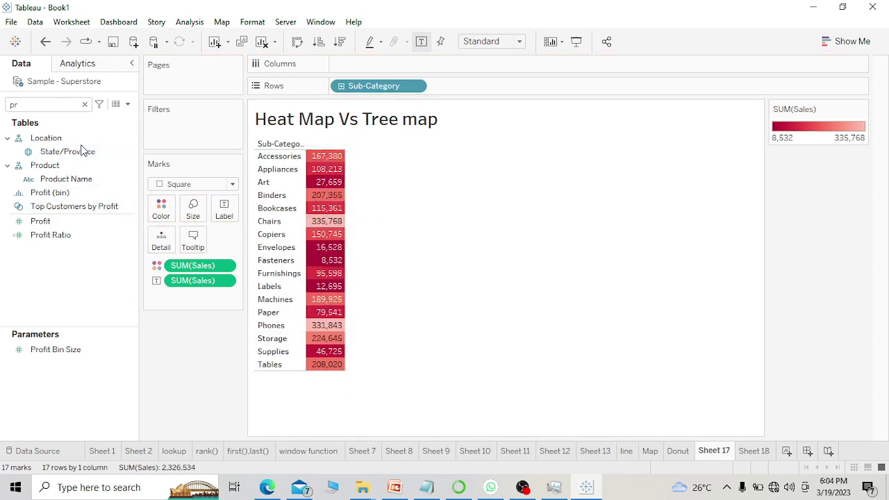
pyautogui.click(85, 105)
pyautogui.write('se')
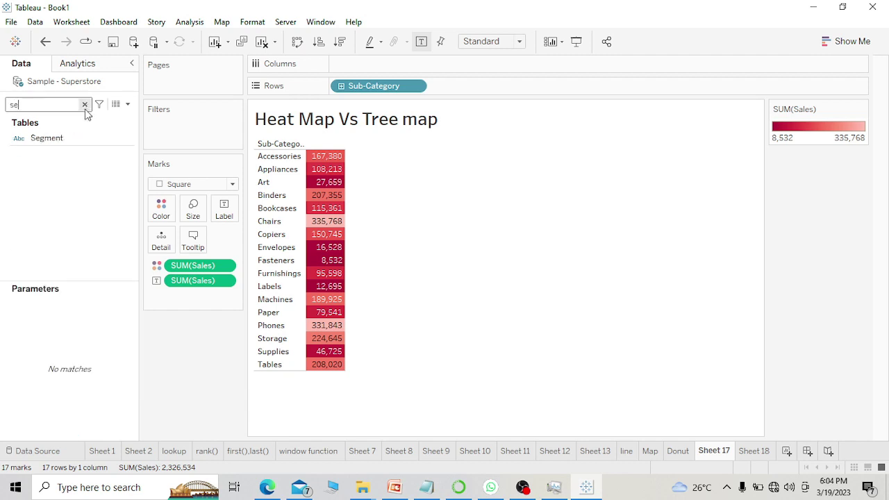
pyautogui.moveTo(79, 143); pyautogui.dragTo(397, 69)
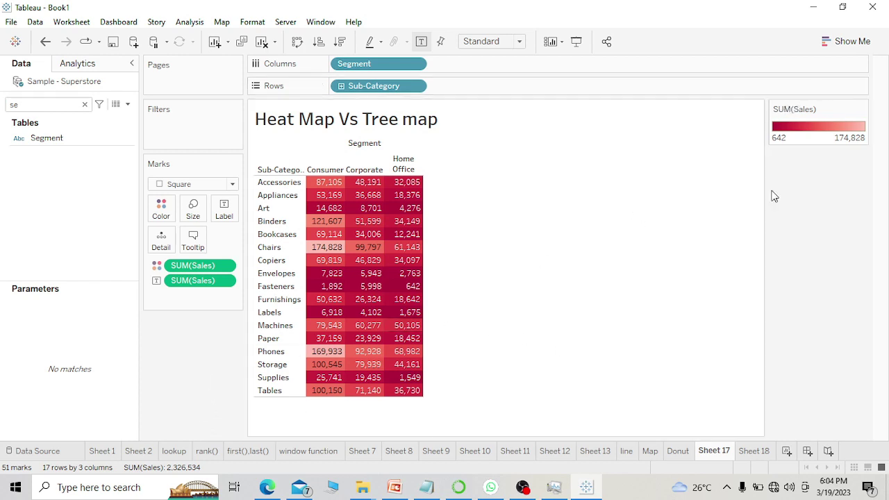
# Duplicate Sheet 17 and convert the copy into a treemap
pyautogui.rightClick(716, 450)
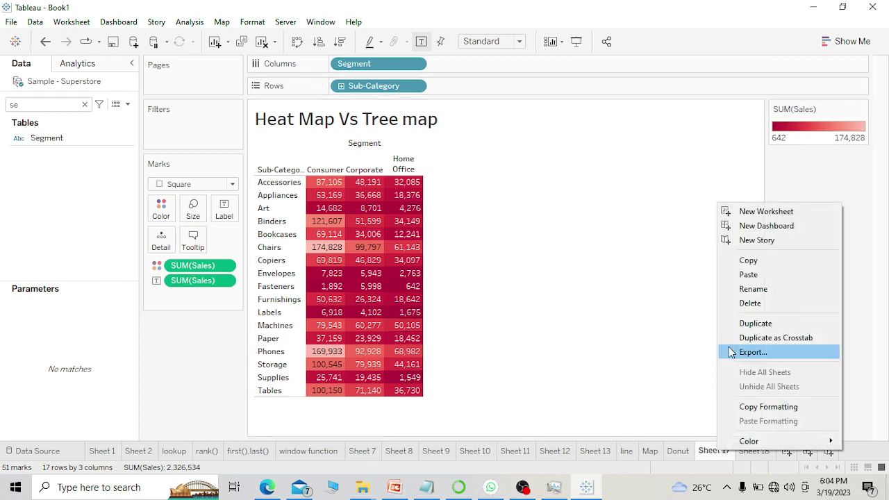
pyautogui.click(765, 324)
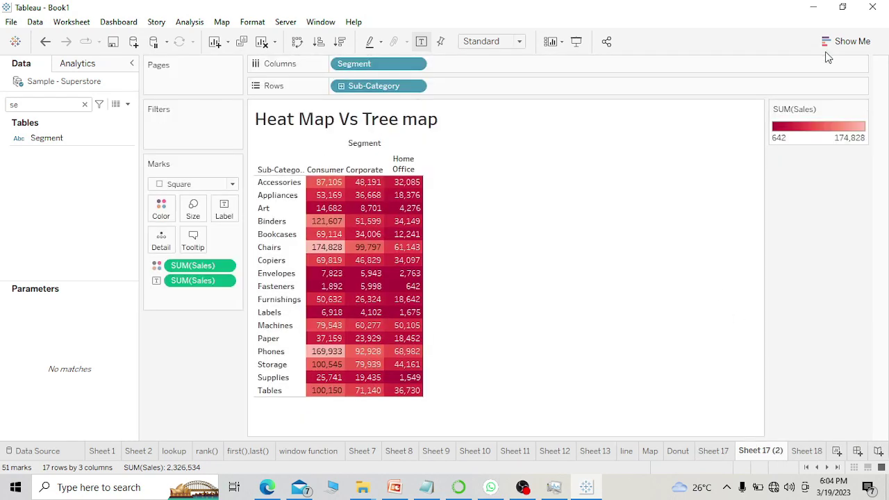
pyautogui.click(847, 42)
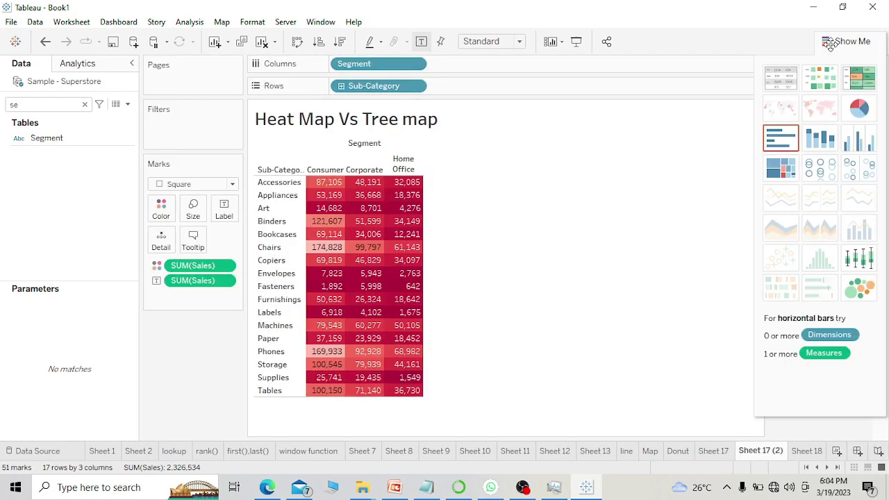
pyautogui.click(781, 168)
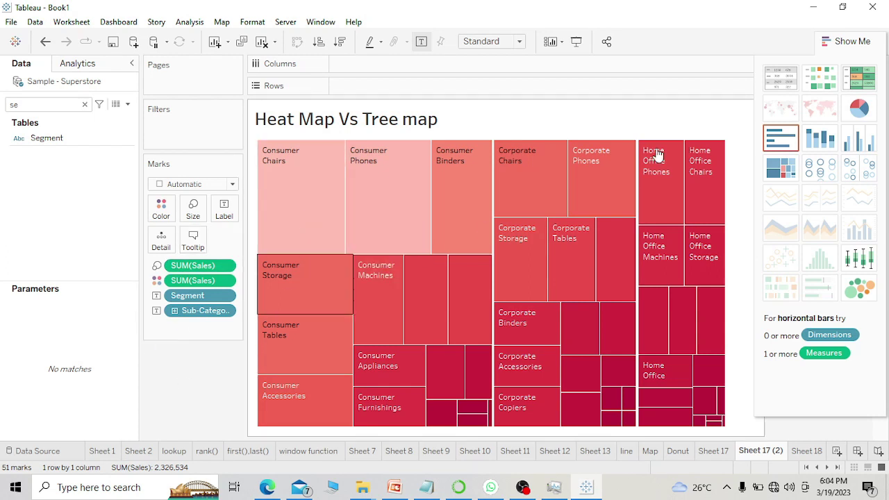
pyautogui.click(843, 41)
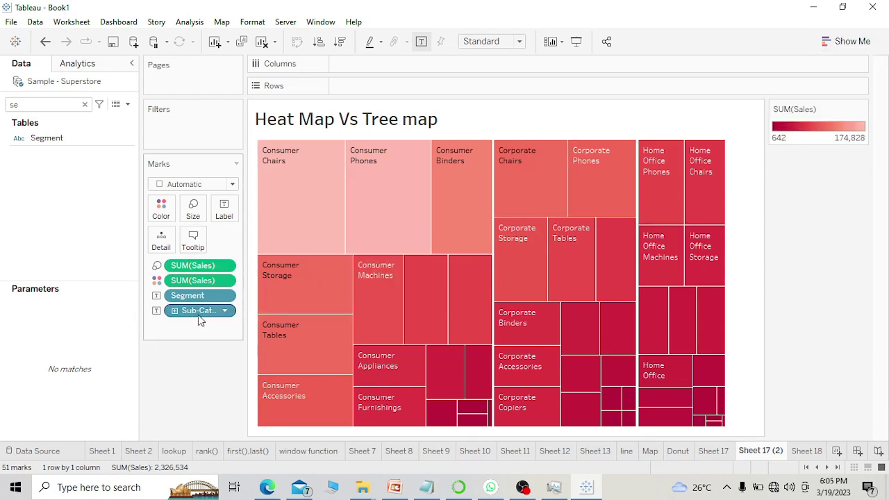
# Remove Sub-Category from the treemap and add SUM(Sales) as a label on the segment blocks
pyautogui.moveTo(198, 313); pyautogui.dragTo(198, 407)
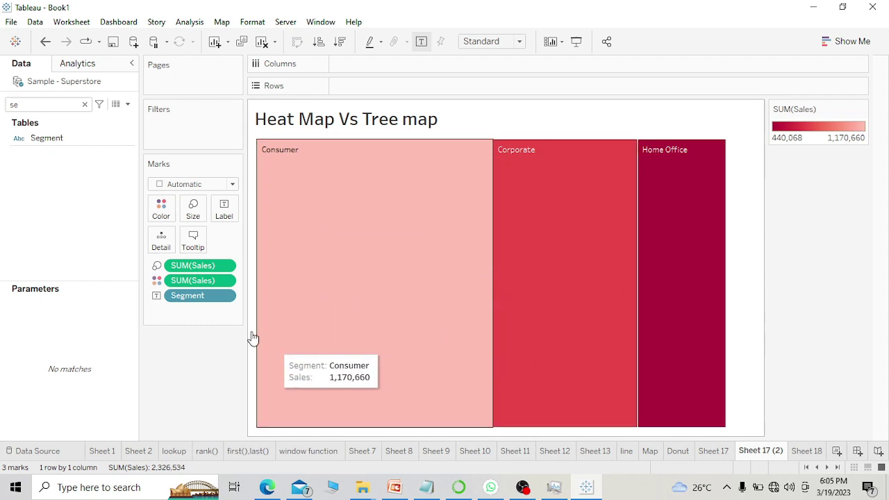
pyautogui.moveTo(195, 271); pyautogui.dragTo(220, 217)
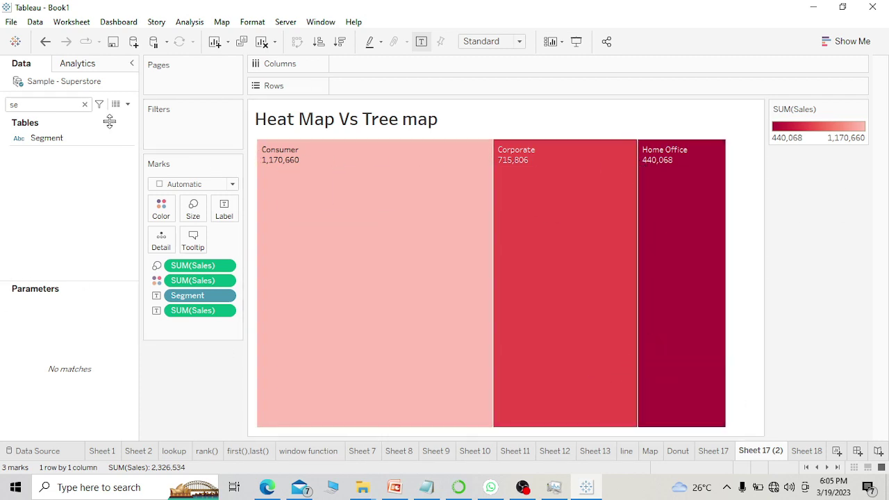
# Find the Category field and add it to the treemap's marks as detail to subdivide each segment
pyautogui.click(85, 105)
pyautogui.write('ca')
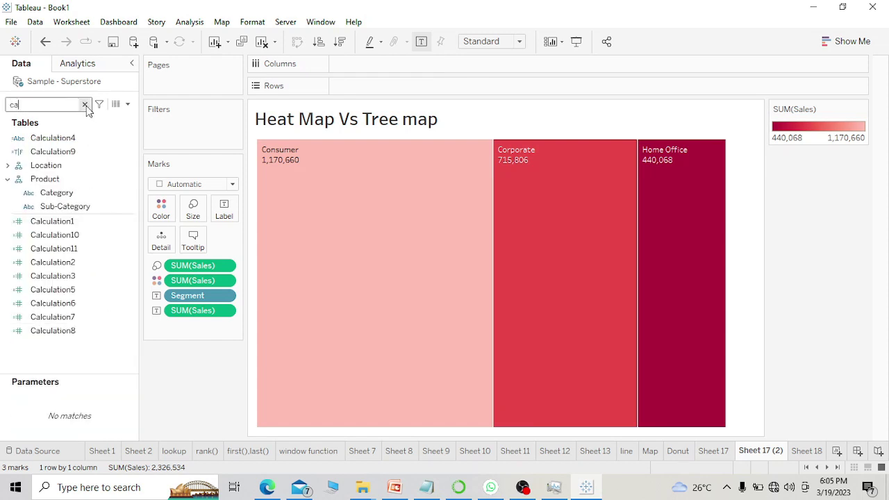
pyautogui.moveTo(61, 191); pyautogui.dragTo(194, 302)
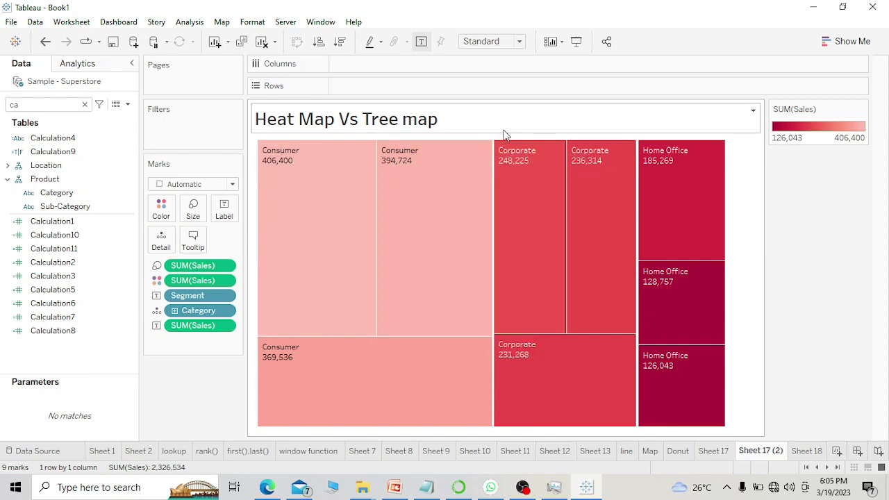
pyautogui.hotkey('ctrl', 'z')
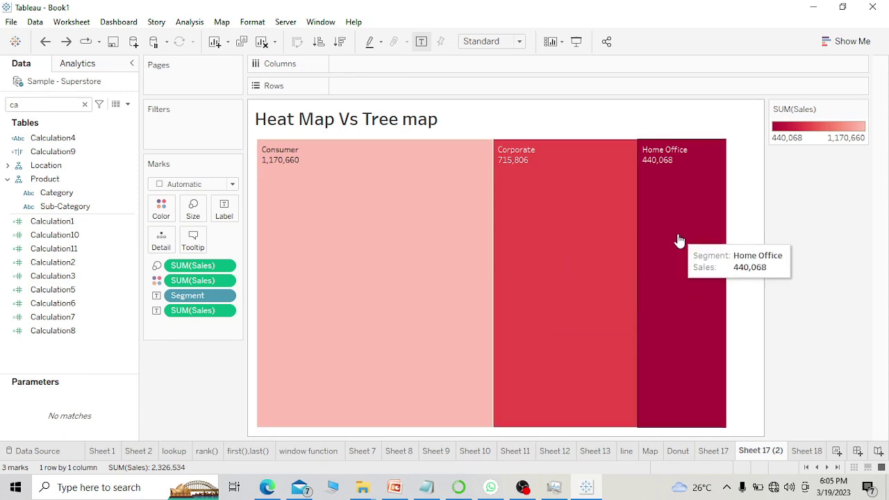
pyautogui.hotkey('ctrl', 'y')
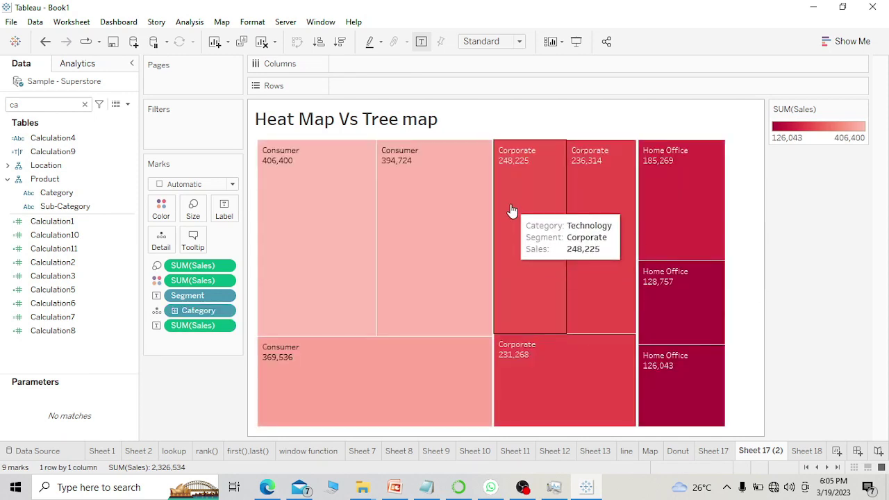
pyautogui.moveTo(492, 124); pyautogui.dragTo(494, 436)
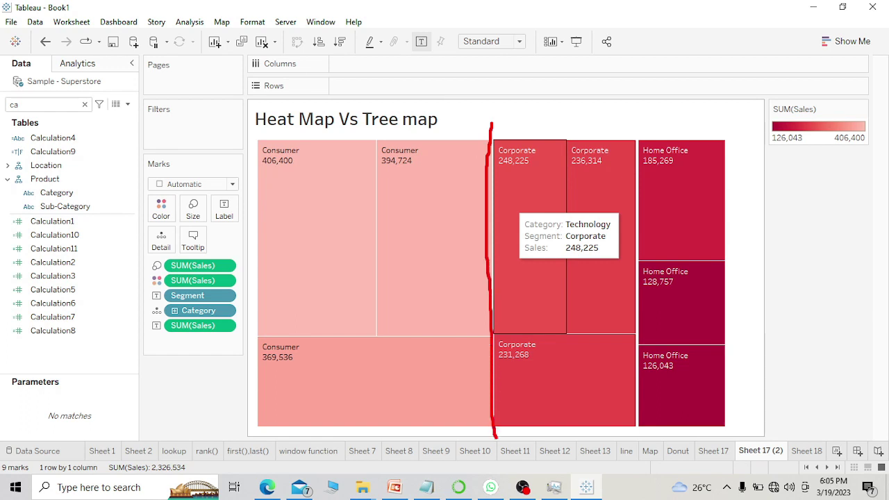
pyautogui.moveTo(632, 113)
pyautogui.mouseDown()
pyautogui.moveTo(646, 176)
pyautogui.moveTo(656, 456)
pyautogui.mouseUp()
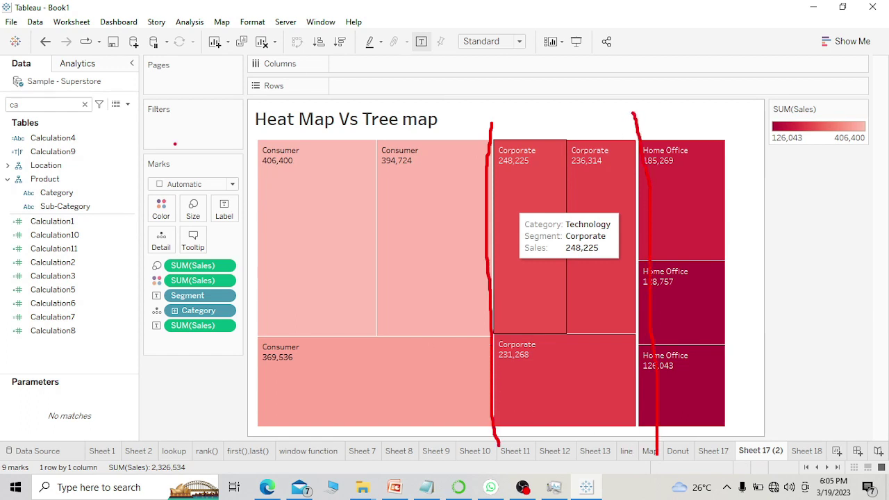
pyautogui.moveTo(361, 202)
pyautogui.mouseDown()
pyautogui.moveTo(334, 256)
pyautogui.moveTo(362, 268)
pyautogui.mouseUp()
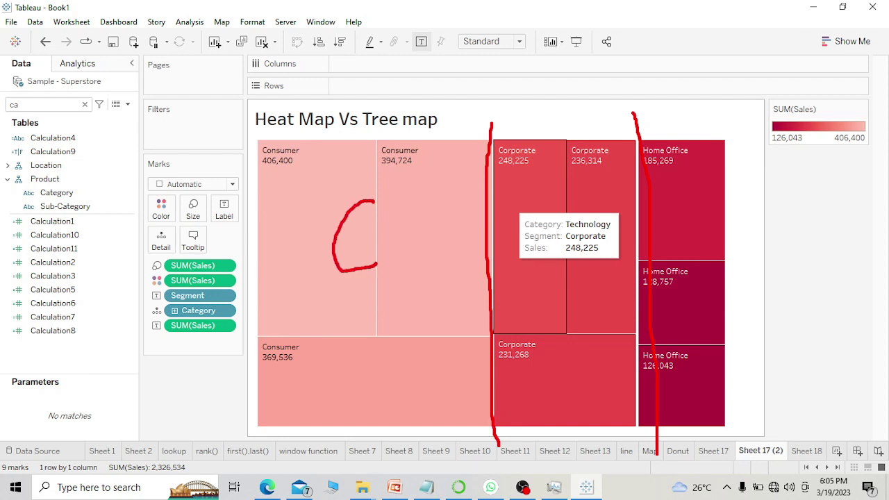
pyautogui.moveTo(561, 212)
pyautogui.mouseDown()
pyautogui.moveTo(543, 267)
pyautogui.moveTo(580, 287)
pyautogui.mouseUp()
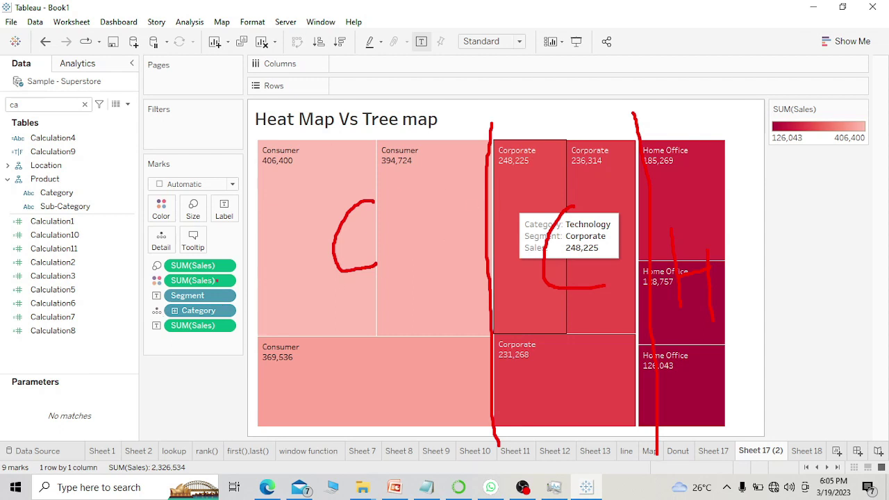
pyautogui.moveTo(231, 262)
pyautogui.mouseDown()
pyautogui.moveTo(159, 269)
pyautogui.moveTo(233, 271)
pyautogui.mouseUp()
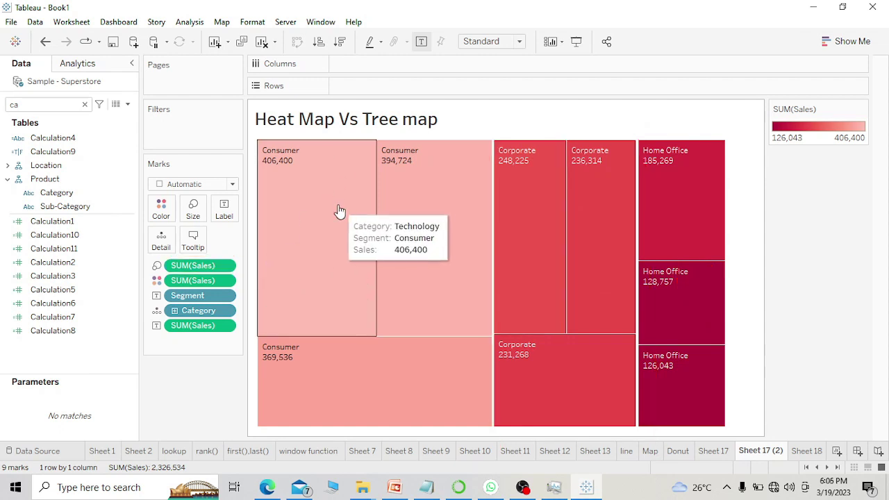
# On Sheet 18, search the fields for "se" and place Segment on Rows
pyautogui.click(807, 451)
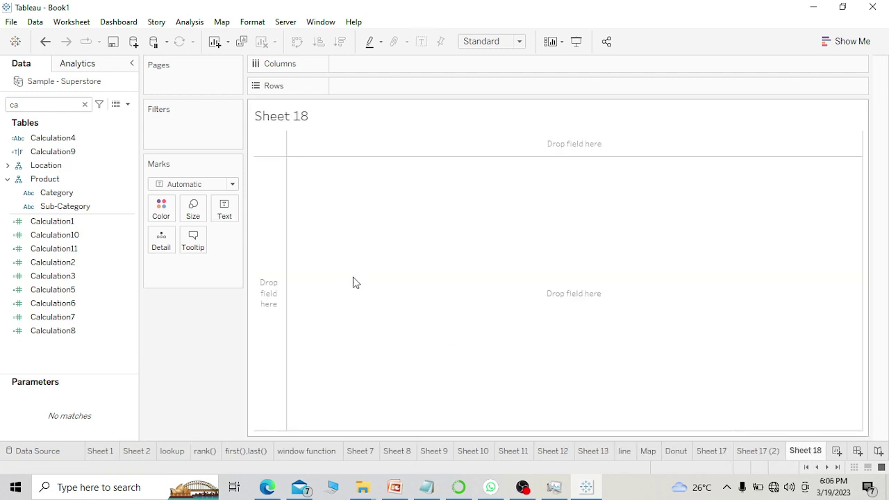
pyautogui.click(8, 104)
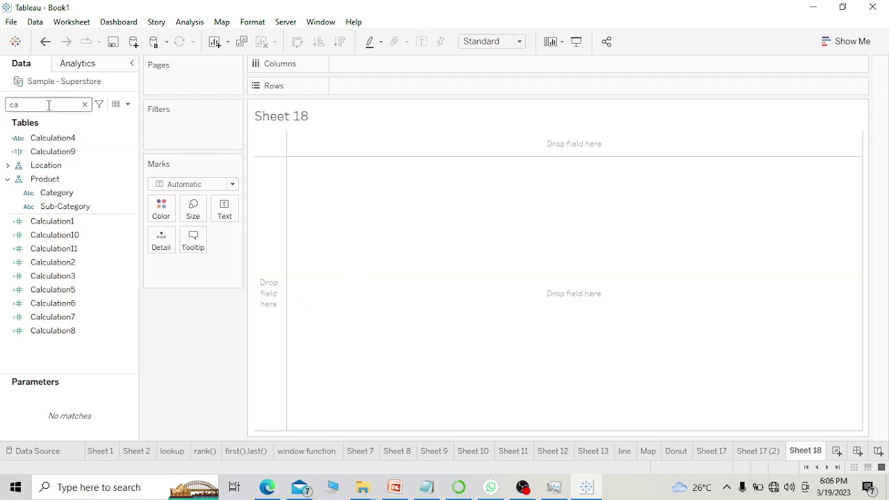
pyautogui.hotkey('ctrl', 'a')
pyautogui.write('se')
pyautogui.moveTo(59, 139); pyautogui.dragTo(375, 87)
# Find the Sales field, add it to Columns and convert the chart into packed bubbles
pyautogui.click(82, 104)
pyautogui.press('BackSpace')
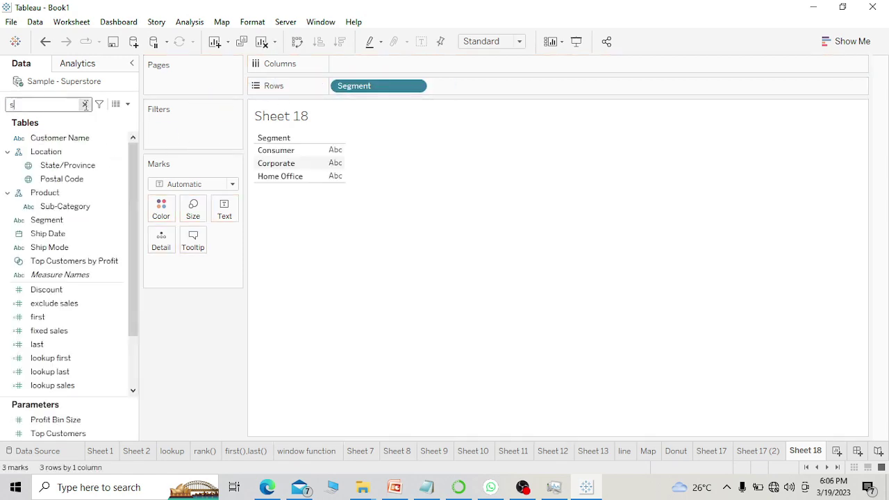
pyautogui.write('a')
pyautogui.moveTo(70, 202); pyautogui.dragTo(419, 67)
pyautogui.click(846, 43)
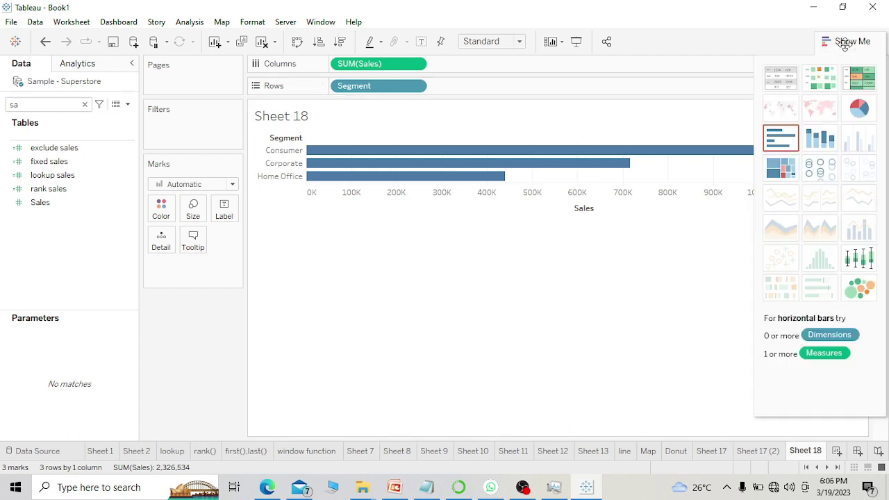
pyautogui.click(858, 287)
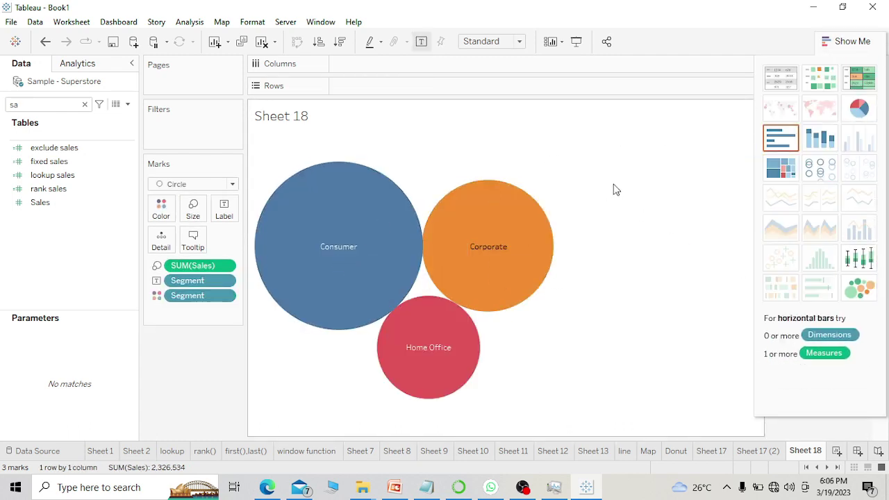
# Change the sheet title to "Bubble" and format it bold at size 20
pyautogui.doubleClick(313, 127)
pyautogui.moveTo(386, 198); pyautogui.dragTo(277, 189)
pyautogui.write('Bubble')
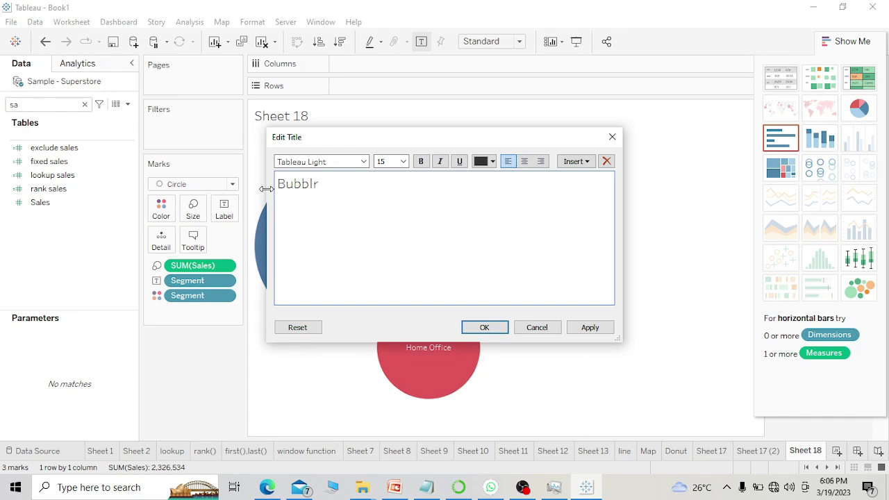
pyautogui.hotkey('ctrl', 'a')
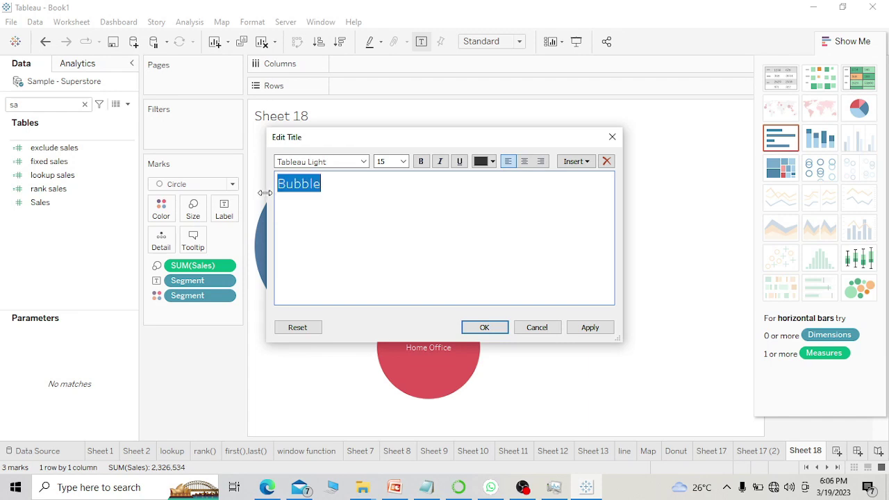
pyautogui.click(420, 161)
pyautogui.click(402, 161)
pyautogui.click(389, 255)
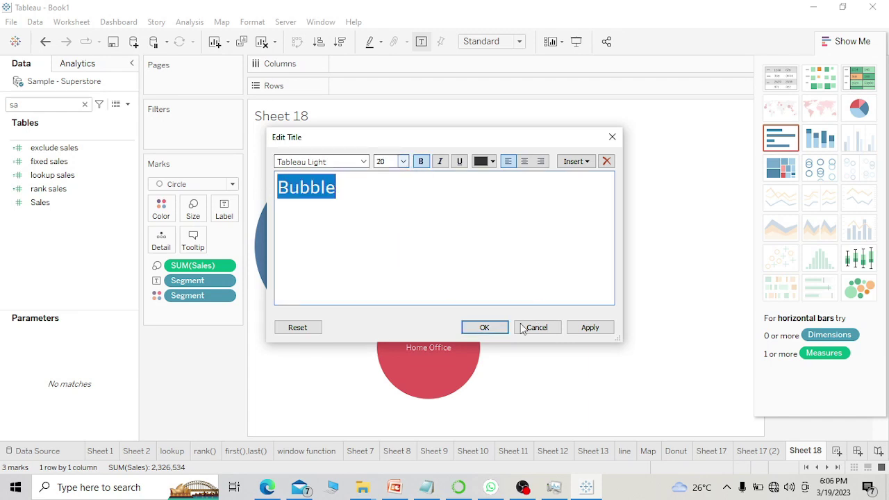
pyautogui.click(497, 324)
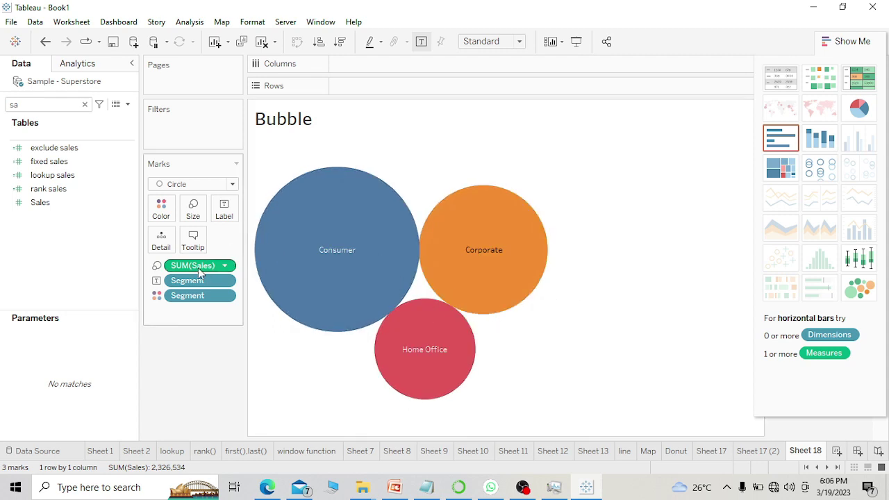
# Add SUM(Sales) as a second label on the bubbles while keeping it on size, and close the chart type chooser
pyautogui.moveTo(198, 266); pyautogui.dragTo(224, 208)
pyautogui.click(223, 208)
pyautogui.click(532, 357)
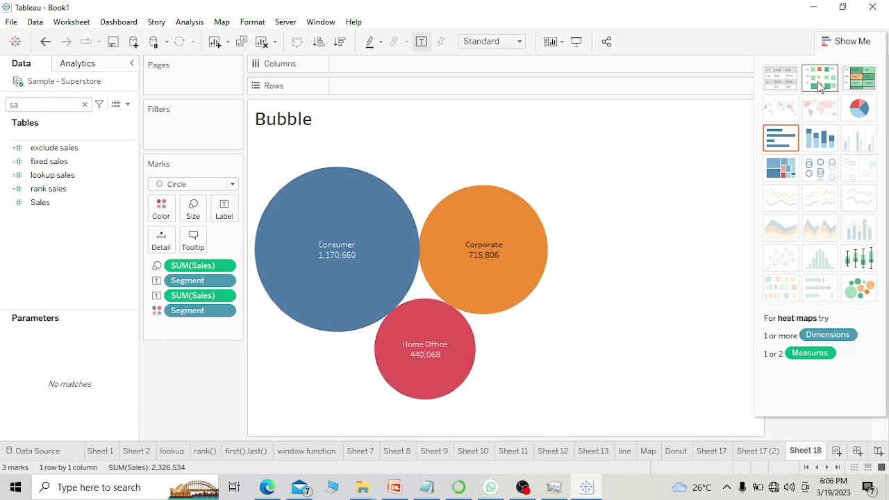
pyautogui.click(852, 40)
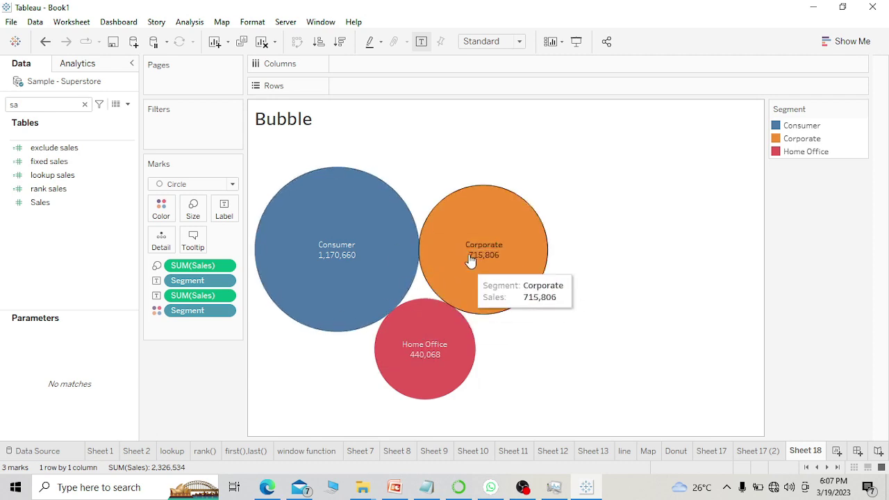
# Return to the treemap on Sheet 17 (2) and drill Category down to Sub-Category
pyautogui.click(758, 450)
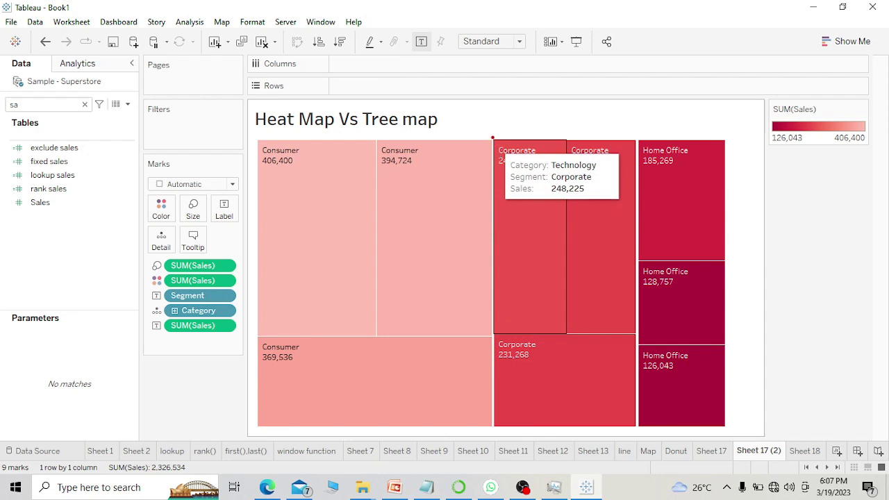
pyautogui.moveTo(492, 137)
pyautogui.mouseDown()
pyautogui.moveTo(386, 132)
pyautogui.moveTo(264, 146)
pyautogui.moveTo(247, 177)
pyautogui.moveTo(260, 420)
pyautogui.moveTo(332, 443)
pyautogui.moveTo(484, 440)
pyautogui.moveTo(494, 432)
pyautogui.moveTo(501, 379)
pyautogui.moveTo(485, 237)
pyautogui.moveTo(491, 138)
pyautogui.mouseUp()
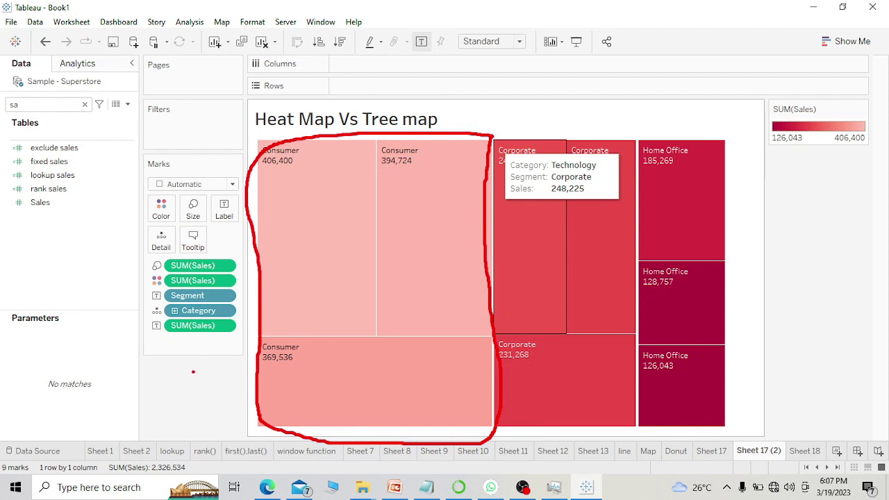
pyautogui.press('Escape')
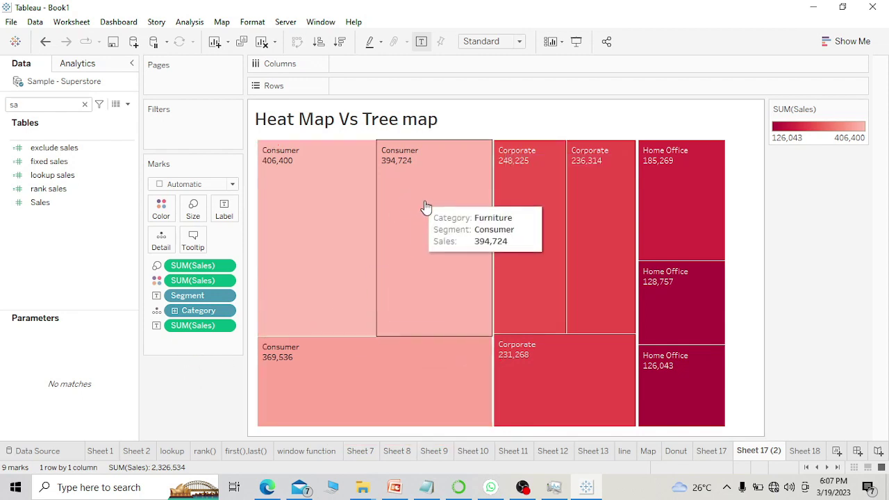
pyautogui.moveTo(314, 146)
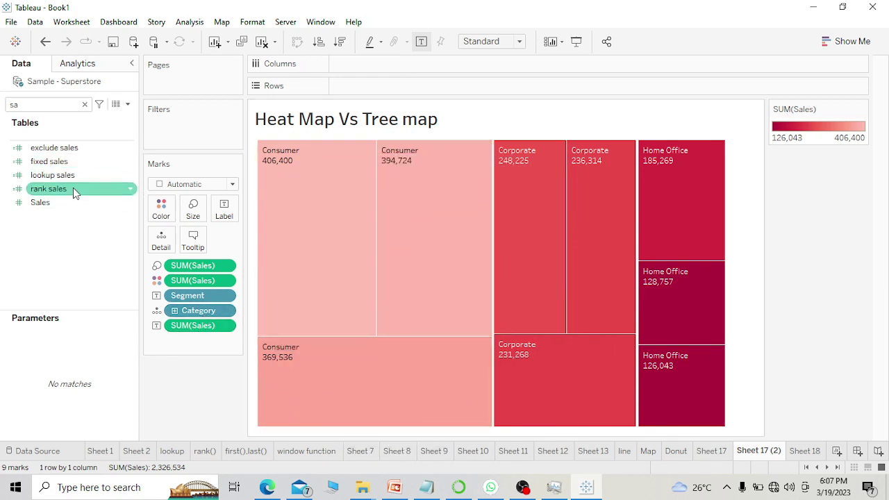
pyautogui.click(175, 311)
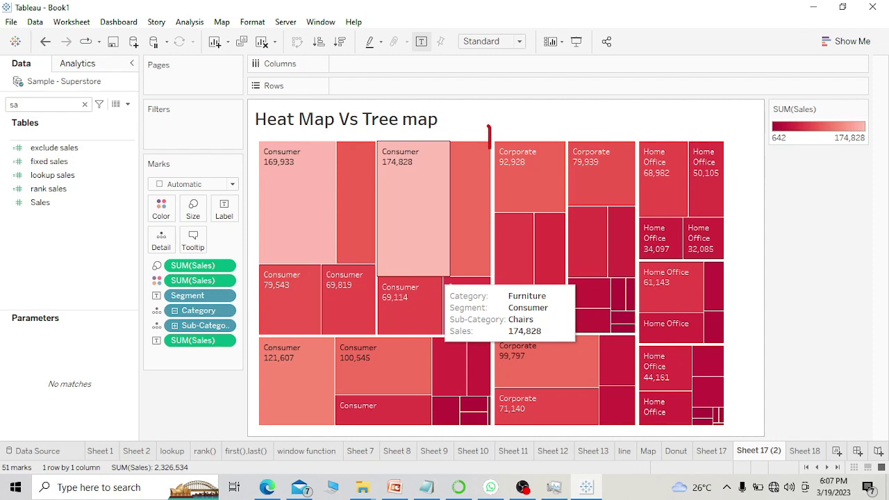
pyautogui.moveTo(489, 147)
pyautogui.mouseDown()
pyautogui.moveTo(491, 436)
pyautogui.moveTo(351, 463)
pyautogui.moveTo(281, 444)
pyautogui.moveTo(233, 368)
pyautogui.moveTo(228, 278)
pyautogui.moveTo(258, 132)
pyautogui.moveTo(472, 121)
pyautogui.mouseUp()
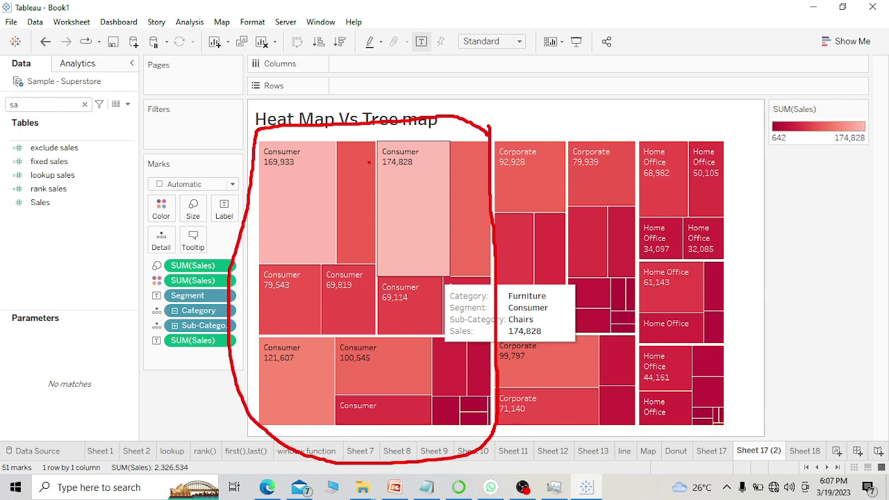
pyautogui.moveTo(376, 137)
pyautogui.mouseDown()
pyautogui.moveTo(378, 332)
pyautogui.moveTo(247, 342)
pyautogui.mouseUp()
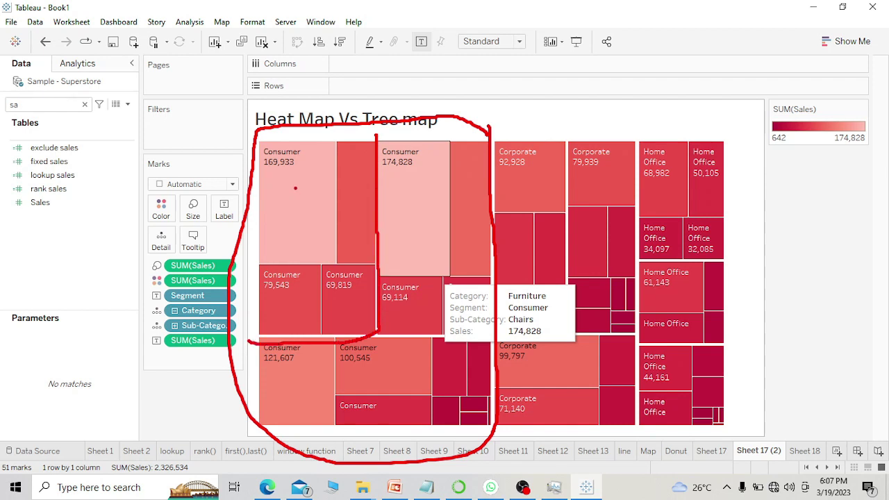
pyautogui.moveTo(295, 188)
pyautogui.mouseDown()
pyautogui.moveTo(302, 228)
pyautogui.moveTo(277, 239)
pyautogui.moveTo(312, 241)
pyautogui.mouseUp()
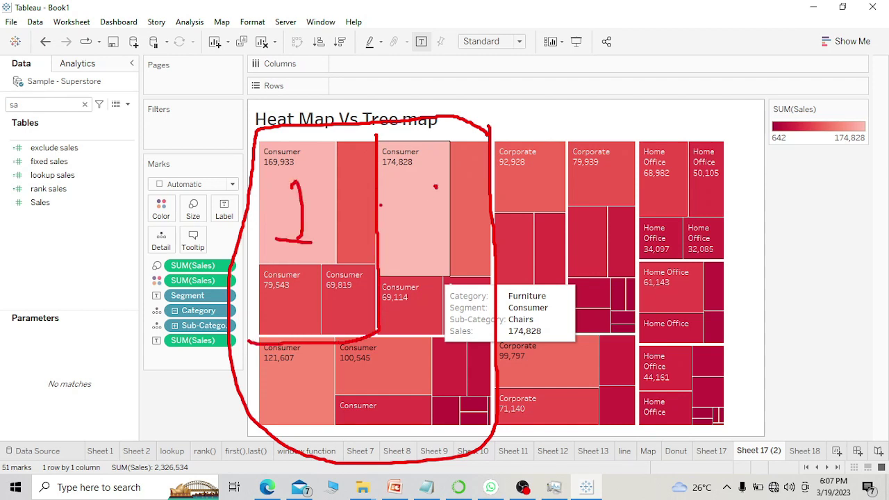
pyautogui.moveTo(270, 191)
pyautogui.mouseDown()
pyautogui.moveTo(289, 183)
pyautogui.moveTo(337, 246)
pyautogui.mouseUp()
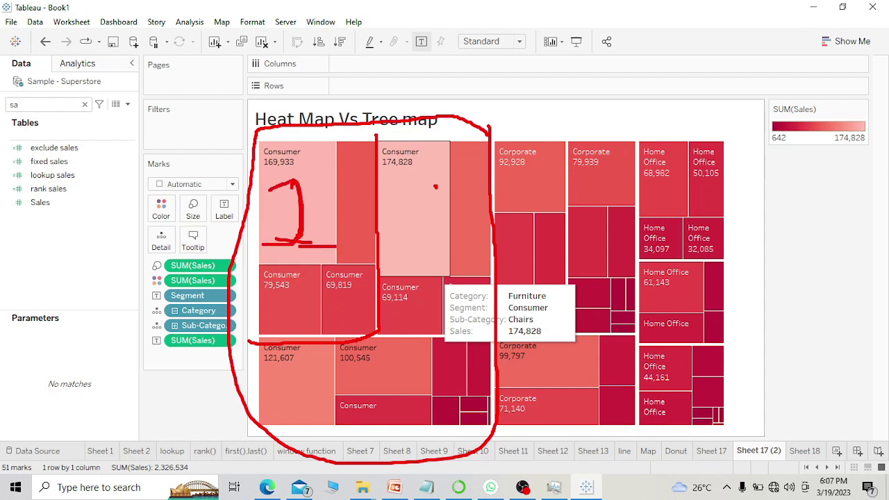
pyautogui.moveTo(410, 201); pyautogui.dragTo(458, 240)
pyautogui.moveTo(358, 361)
pyautogui.mouseDown()
pyautogui.moveTo(381, 397)
pyautogui.moveTo(340, 402)
pyautogui.mouseUp()
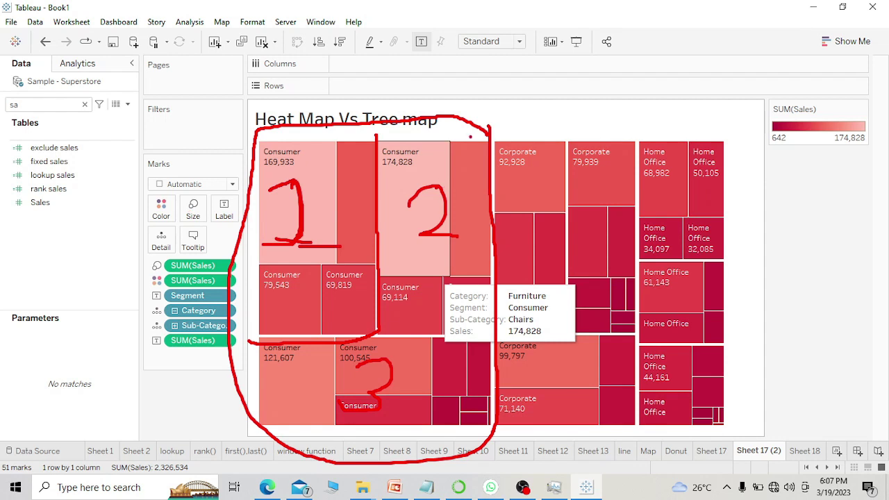
pyautogui.press('Escape')
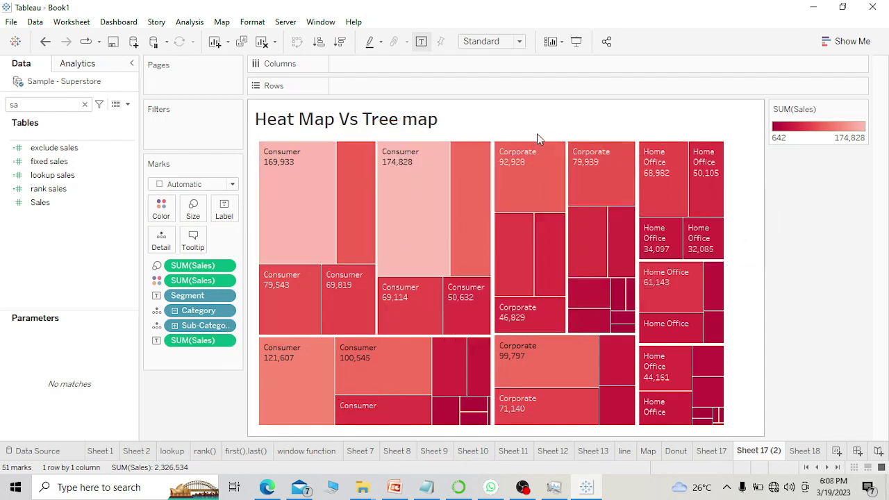
# Remove Sub-Category and Category from the marks of the treemap on Sheet 17 (2)
pyautogui.click(810, 451)
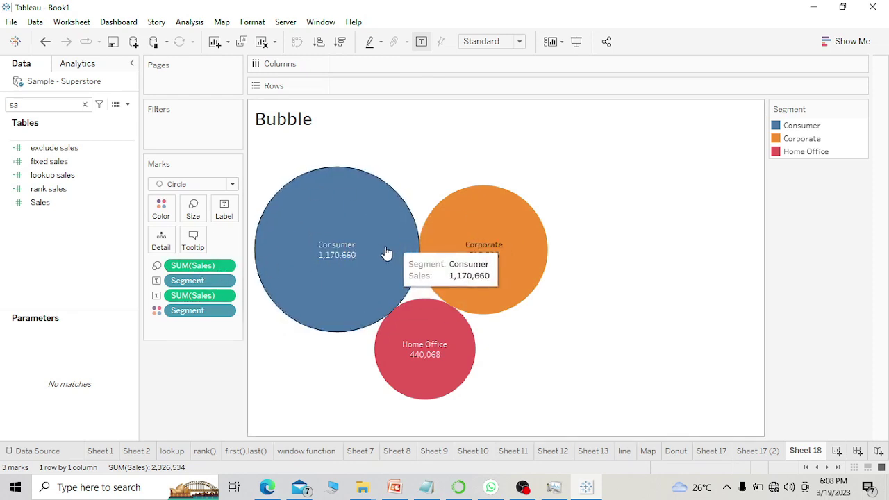
pyautogui.click(760, 451)
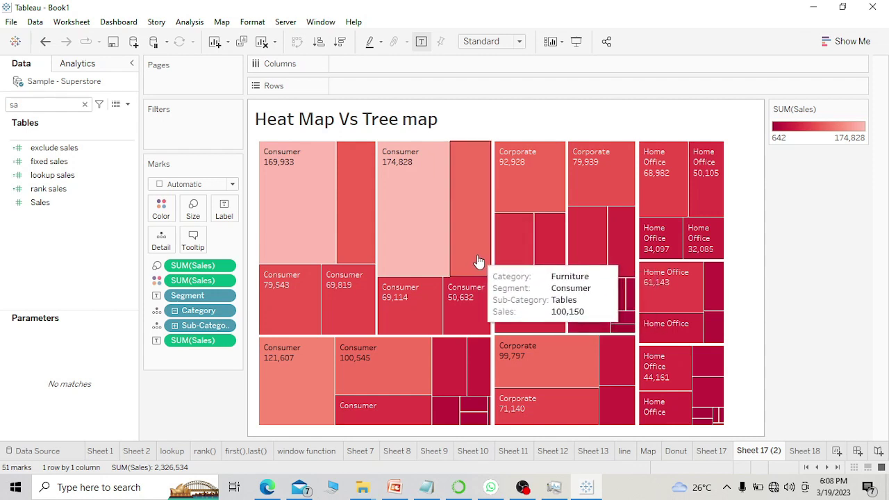
pyautogui.moveTo(210, 332); pyautogui.dragTo(175, 402)
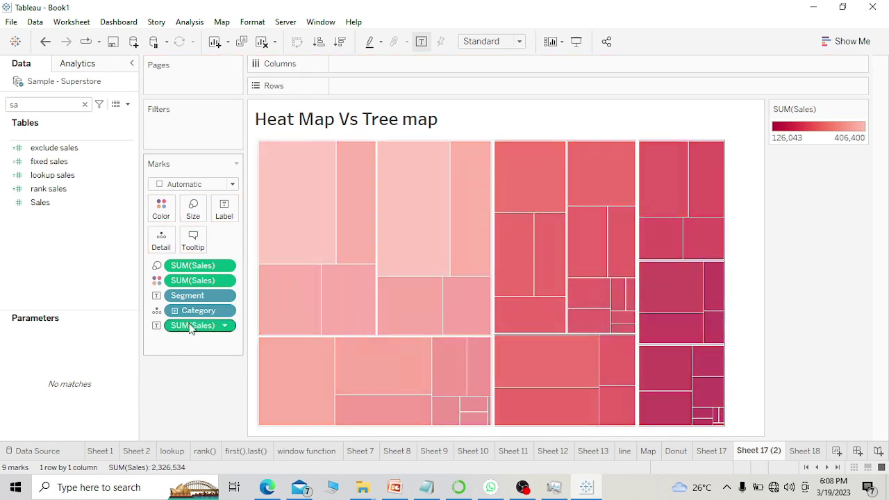
pyautogui.moveTo(198, 311); pyautogui.dragTo(177, 403)
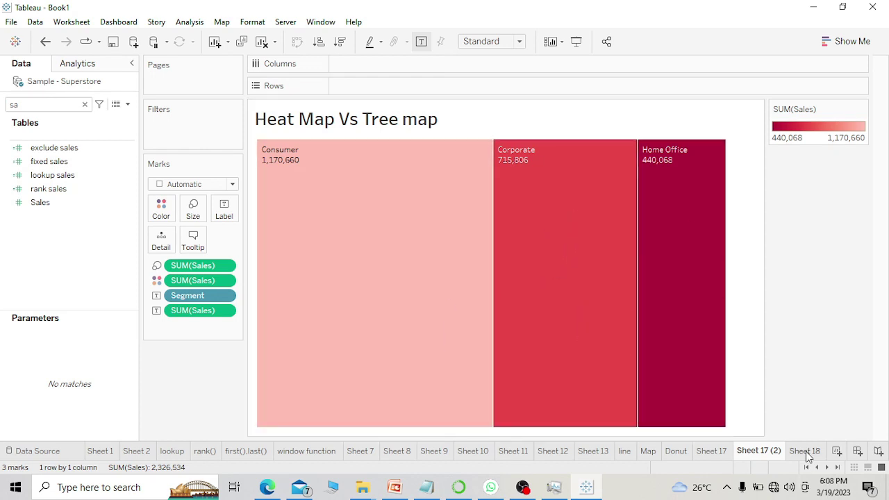
# Compare the bubble chart on Sheet 18 with the segment treemap on Sheet 17 (2)
pyautogui.click(805, 452)
pyautogui.click(760, 451)
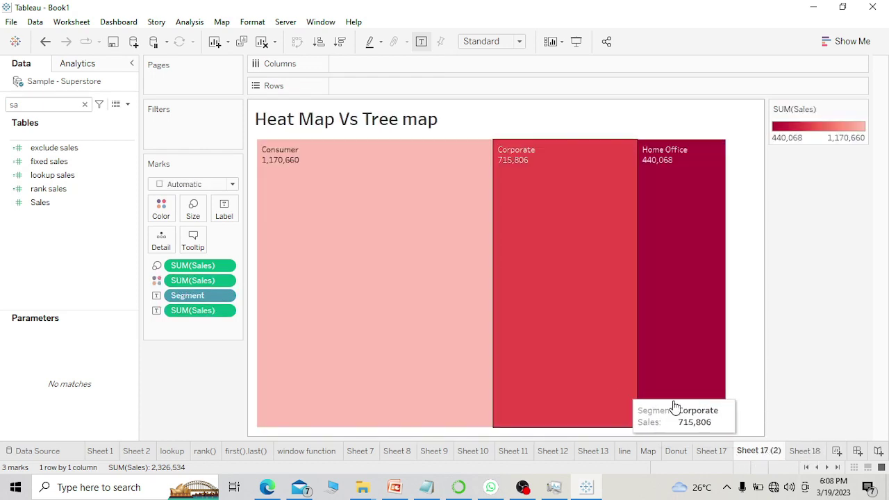
pyautogui.click(799, 451)
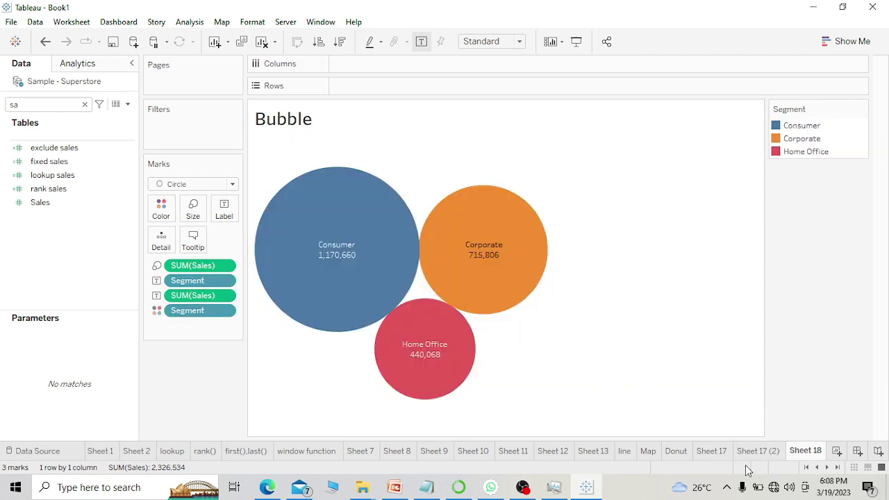
pyautogui.click(764, 452)
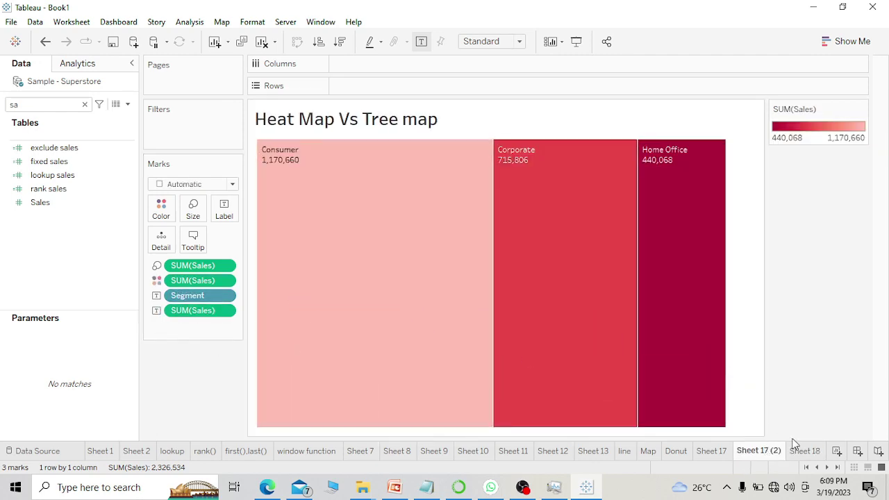